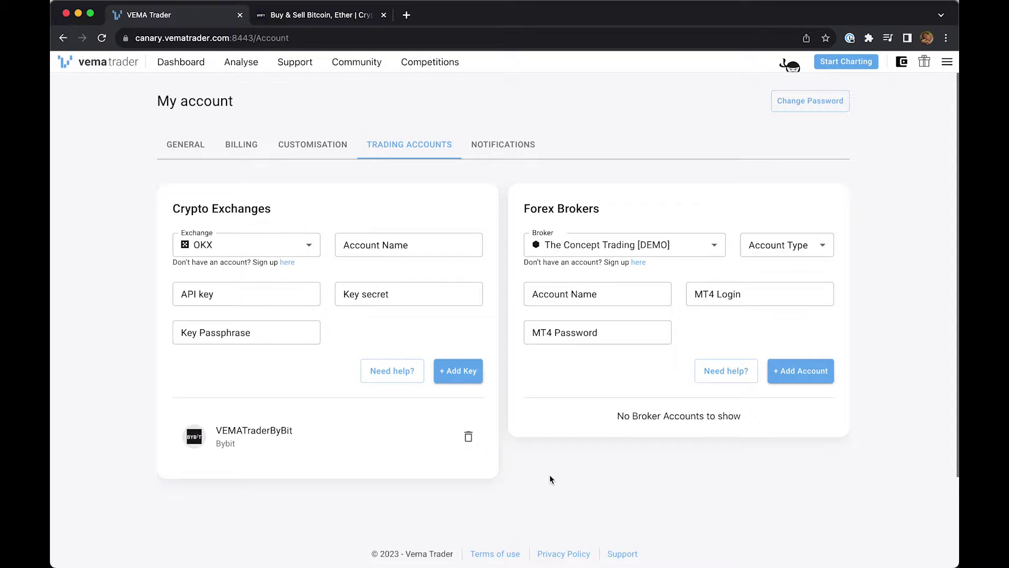
Check the linked Bybit paper-trading wallet balances, then switch to the Bybit site.
{"action": "left_click", "coordinate": [903, 66]}
{"action": "left_click", "coordinate": [277, 17]}
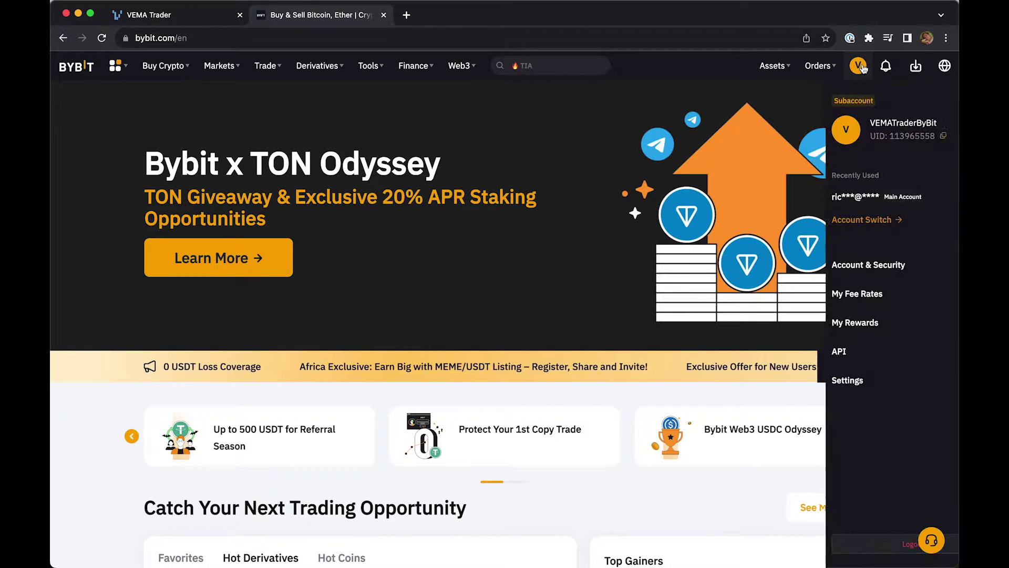
Change the active Bybit account from VEMATraderByBit to the Main Account.
{"action": "left_click_drag", "start_coordinate": [783, 100], "coordinate": [844, 101]}
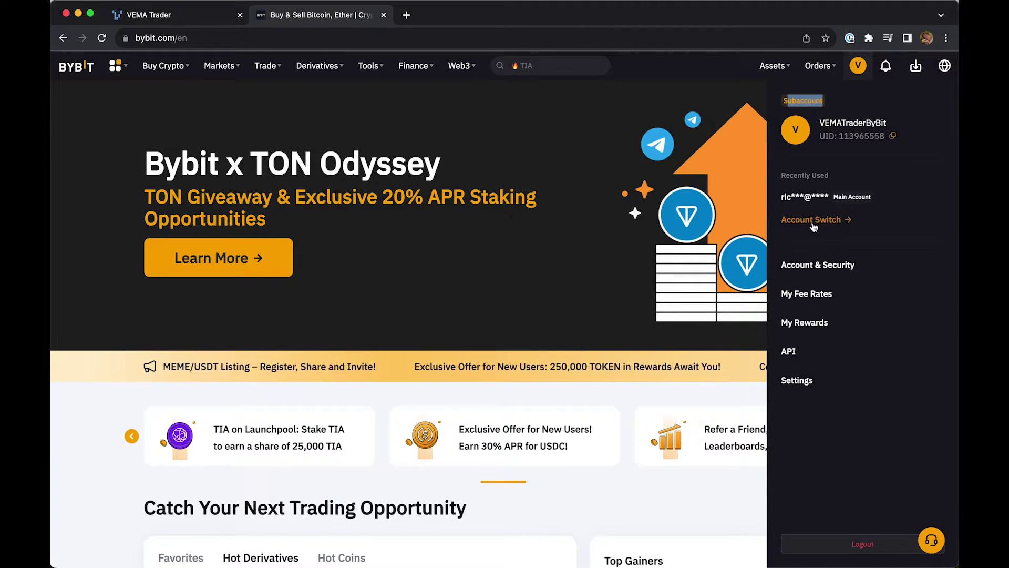
{"action": "left_click", "coordinate": [814, 221]}
{"action": "left_click", "coordinate": [594, 235]}
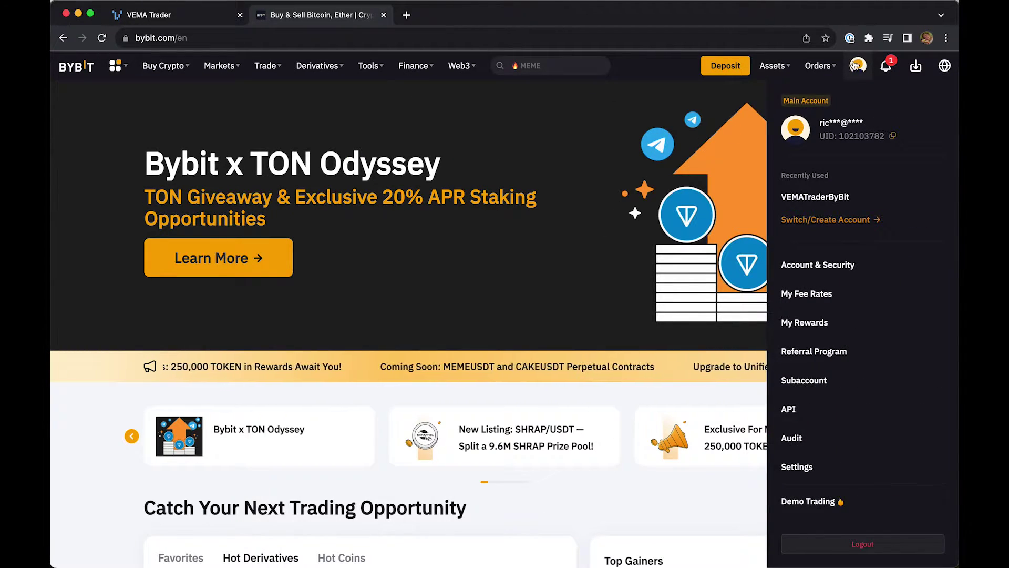
{"action": "left_click_drag", "start_coordinate": [784, 105], "coordinate": [835, 105]}
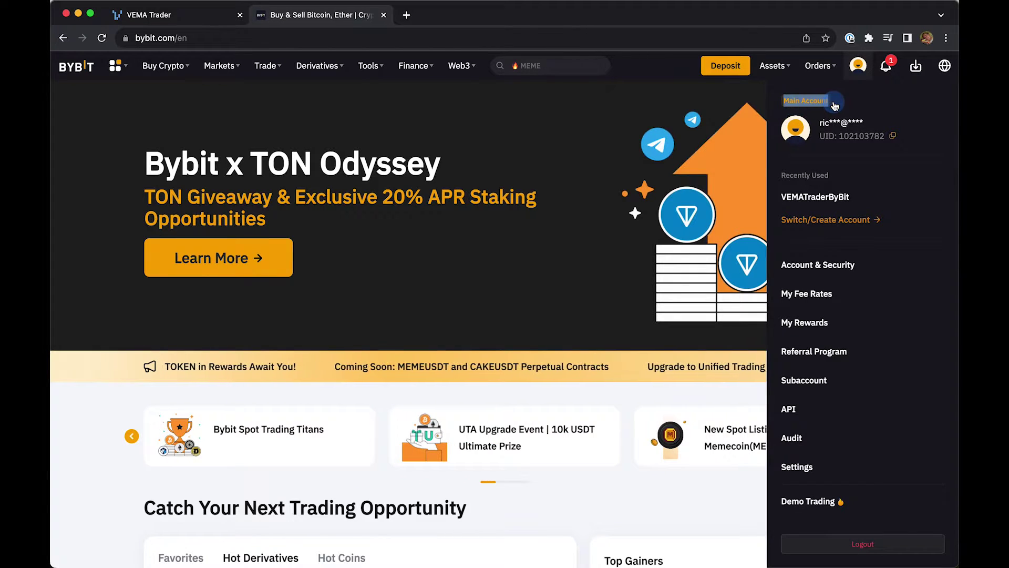
{"action": "left_click", "coordinate": [835, 106]}
{"action": "mouse_move", "coordinate": [773, 66]}
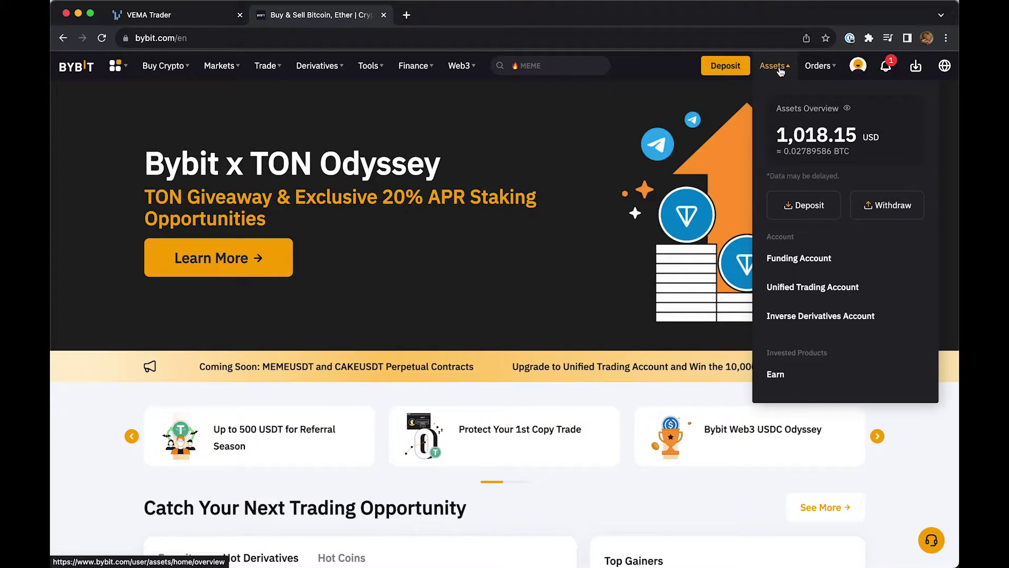
Start a subaccount transfer of the 1,018.15 USD Funding balance from Assets Overview.
{"action": "left_click", "coordinate": [780, 71]}
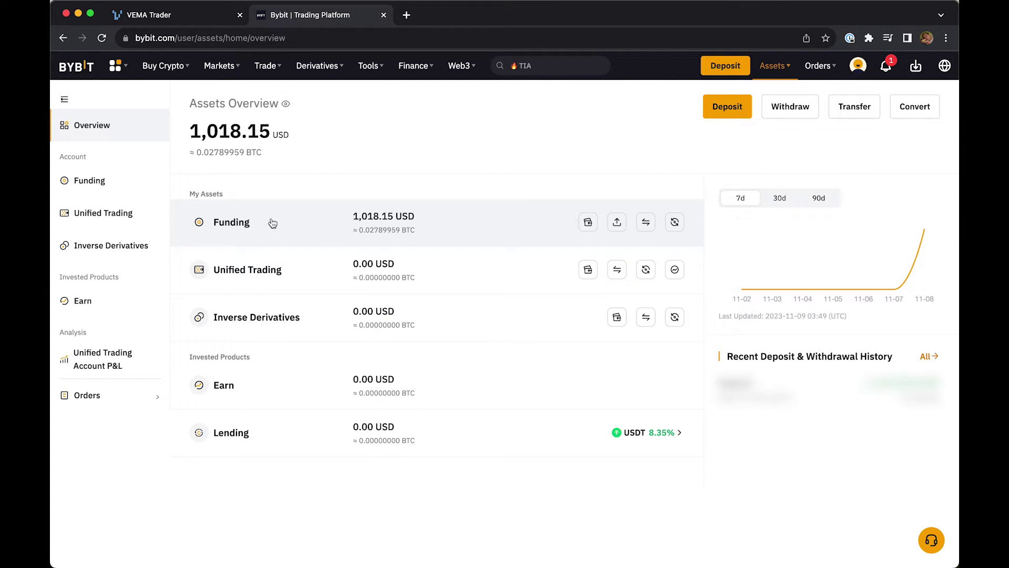
{"action": "left_click", "coordinate": [647, 223]}
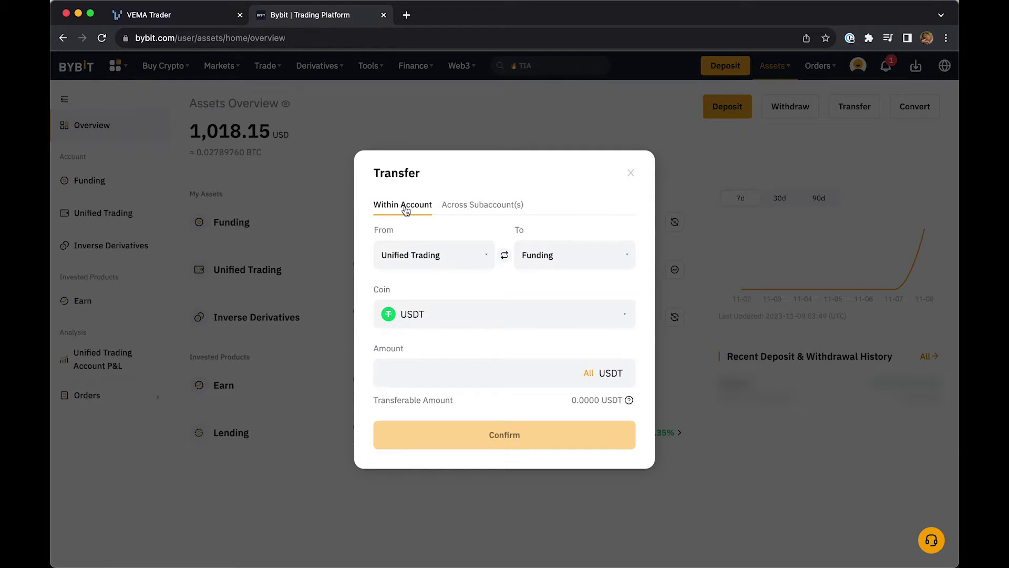
{"action": "left_click", "coordinate": [508, 208]}
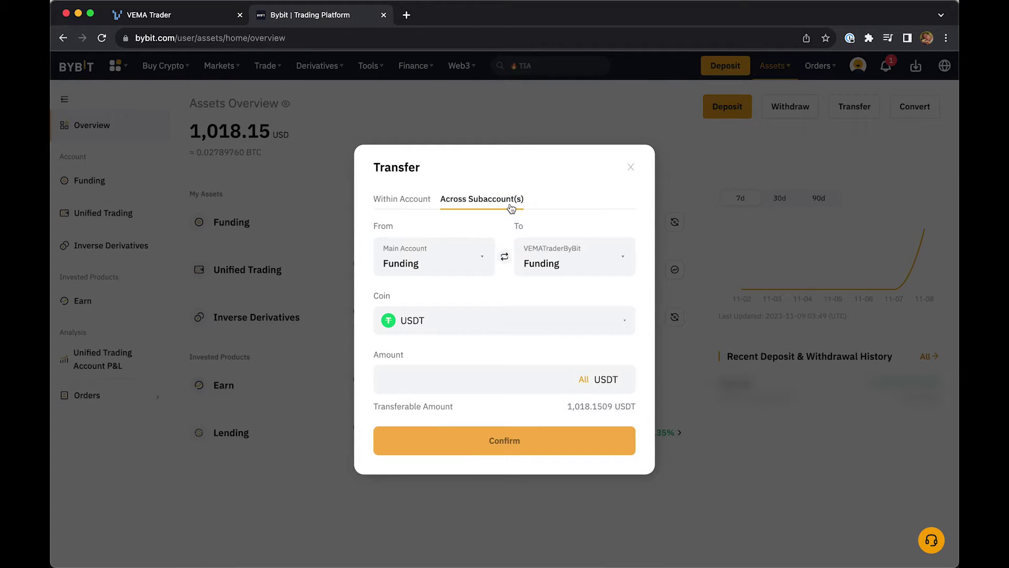
Send the full amount from Main Account Funding to VEMATraderByBit Unified Trading and confirm.
{"action": "left_click", "coordinate": [408, 264]}
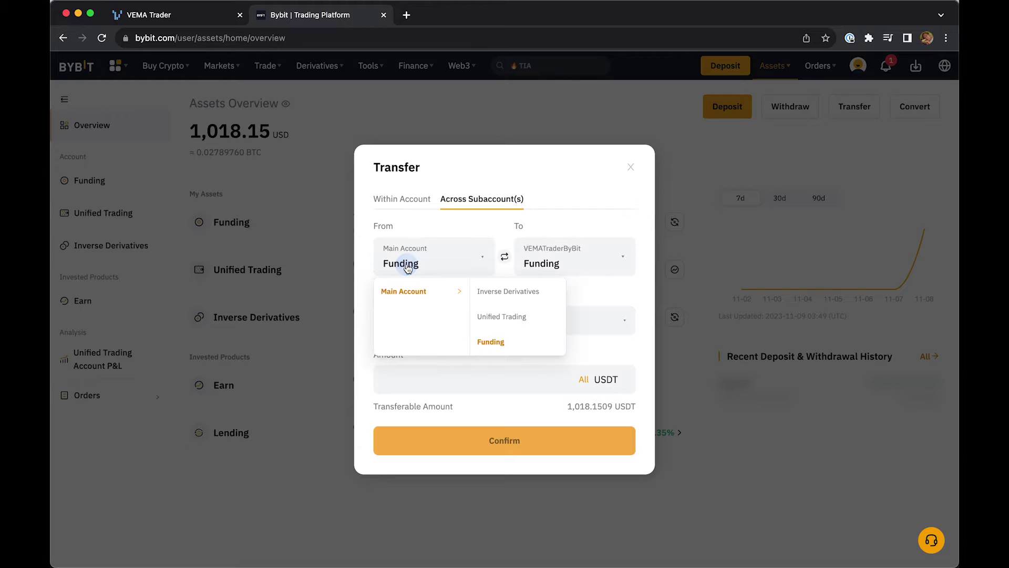
{"action": "left_click", "coordinate": [495, 340]}
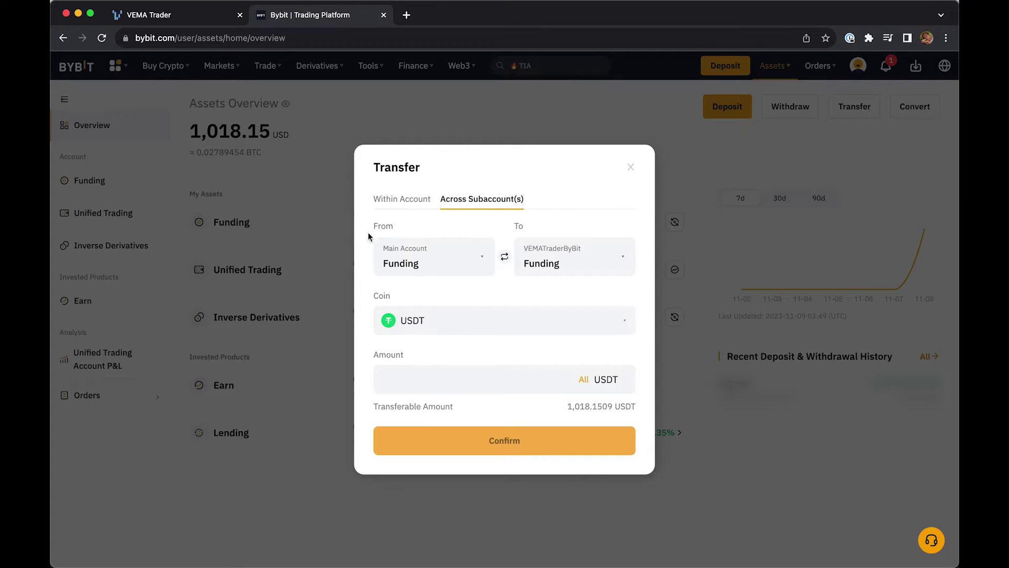
{"action": "left_click", "coordinate": [531, 252]}
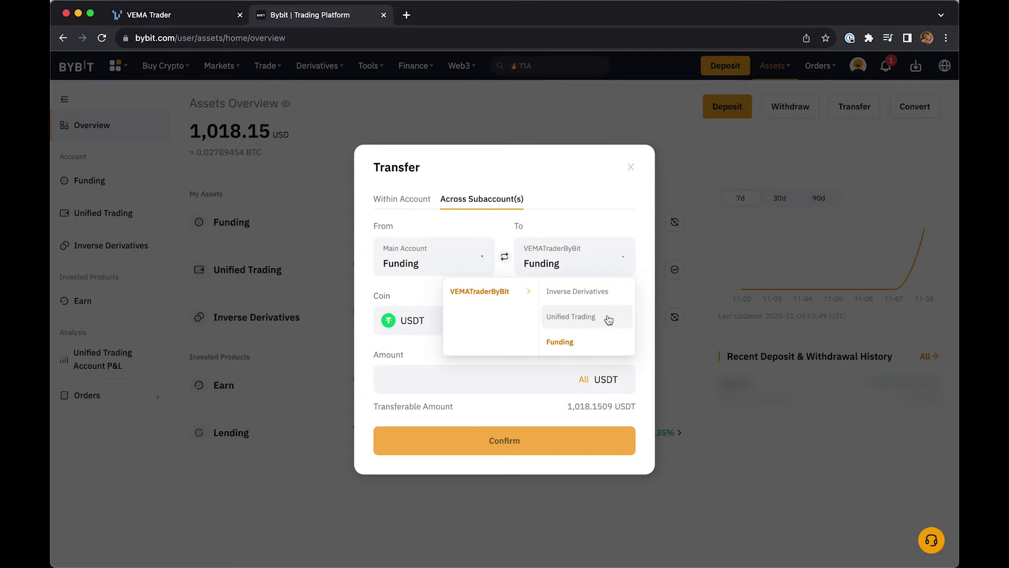
{"action": "left_click", "coordinate": [608, 320]}
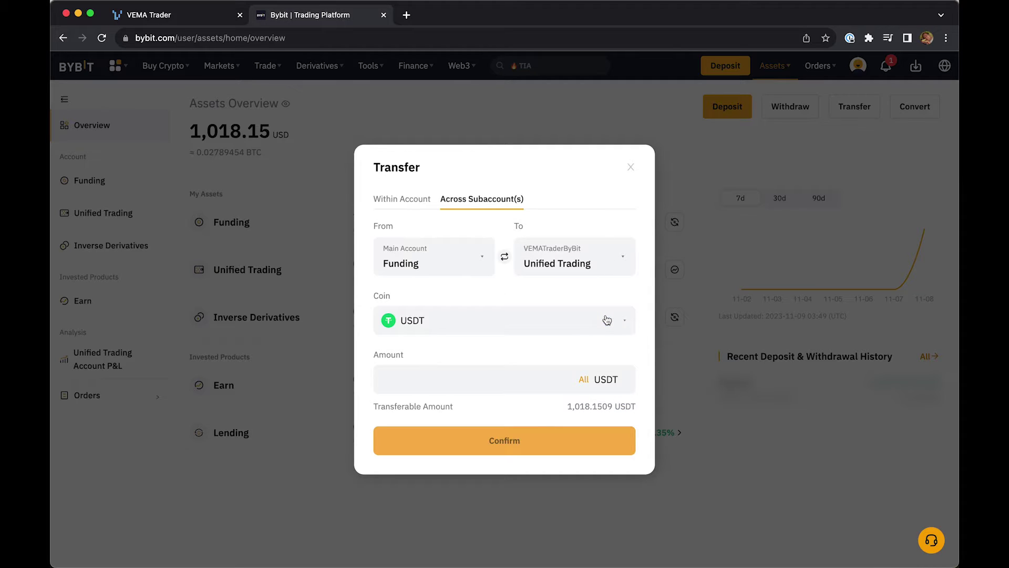
{"action": "left_click", "coordinate": [584, 380]}
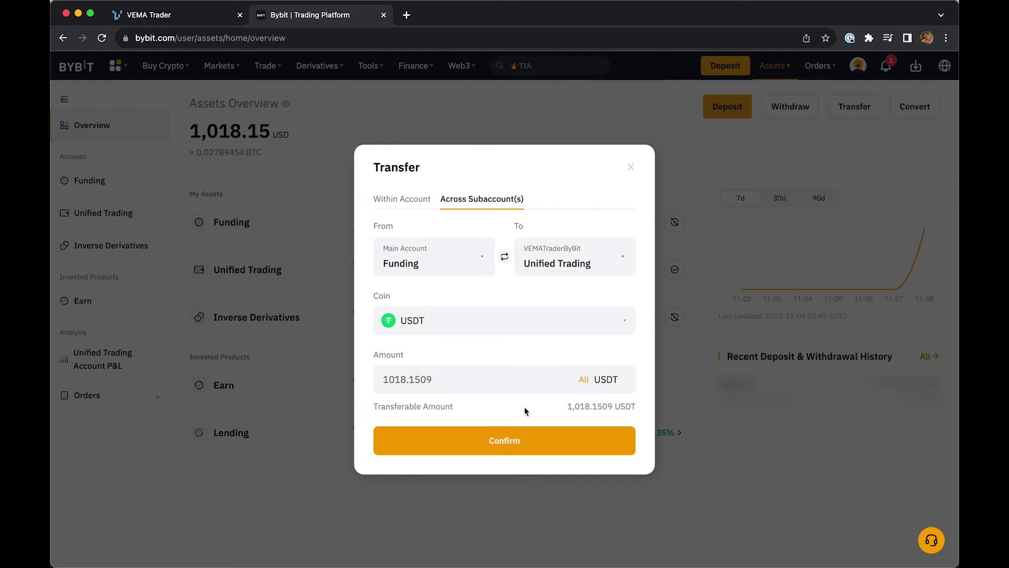
{"action": "left_click", "coordinate": [551, 439]}
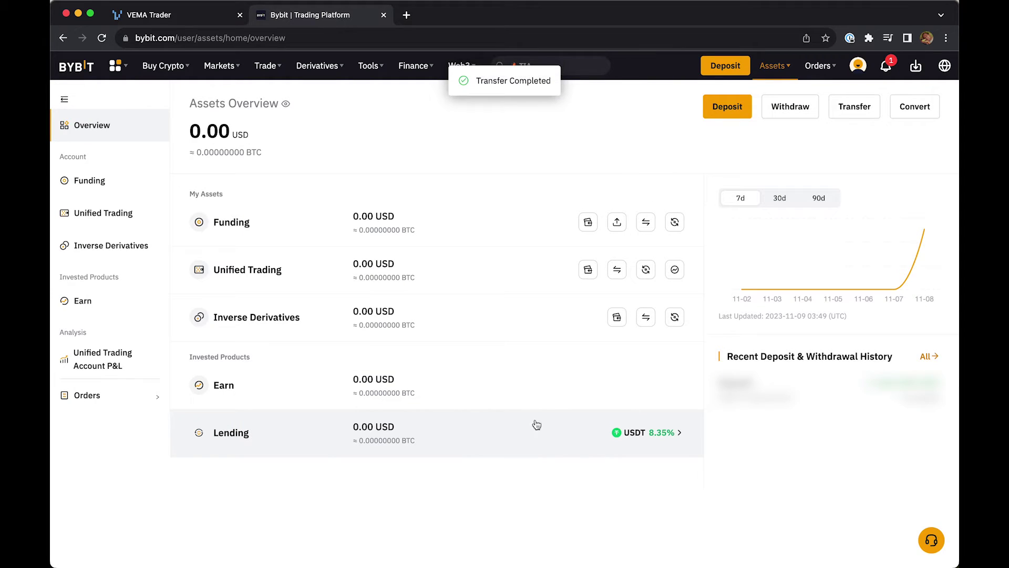
Make VEMATraderByBit the active Bybit account, then return to Vema Trader's accounts page.
{"action": "left_click_drag", "start_coordinate": [190, 135], "coordinate": [313, 149]}
{"action": "left_click", "coordinate": [313, 149]}
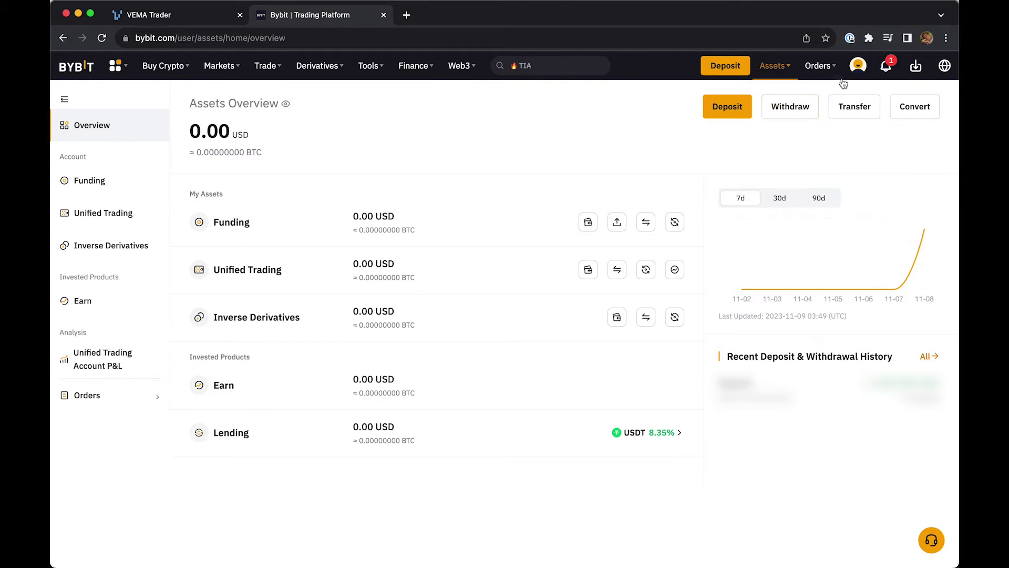
{"action": "mouse_move", "coordinate": [858, 66]}
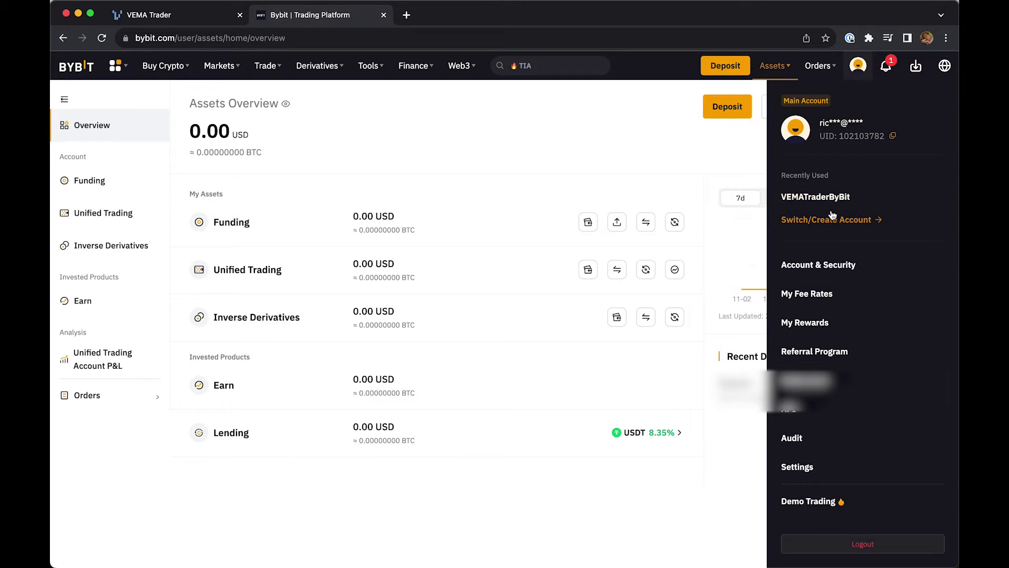
{"action": "left_click", "coordinate": [830, 221]}
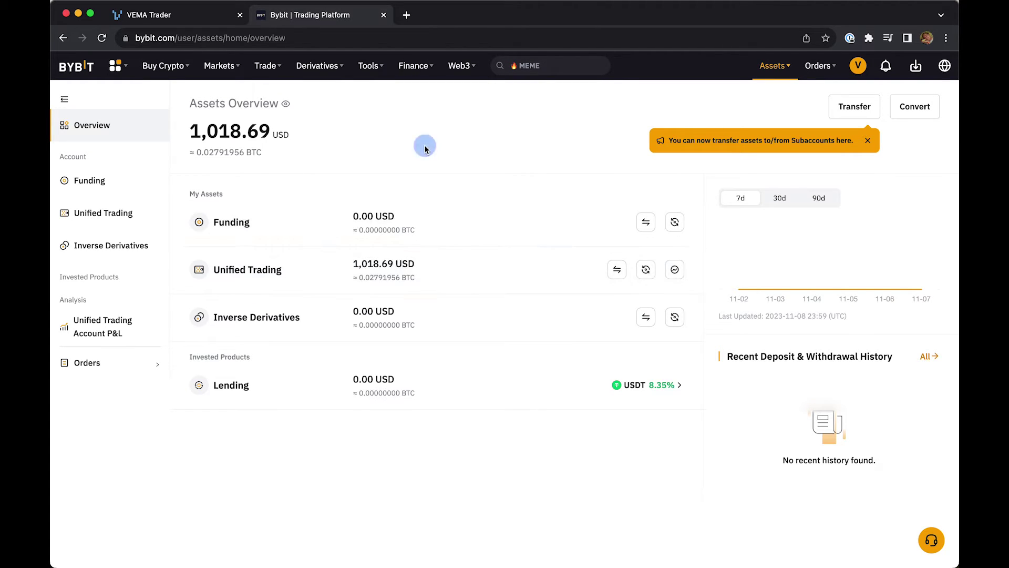
{"action": "left_click", "coordinate": [197, 24]}
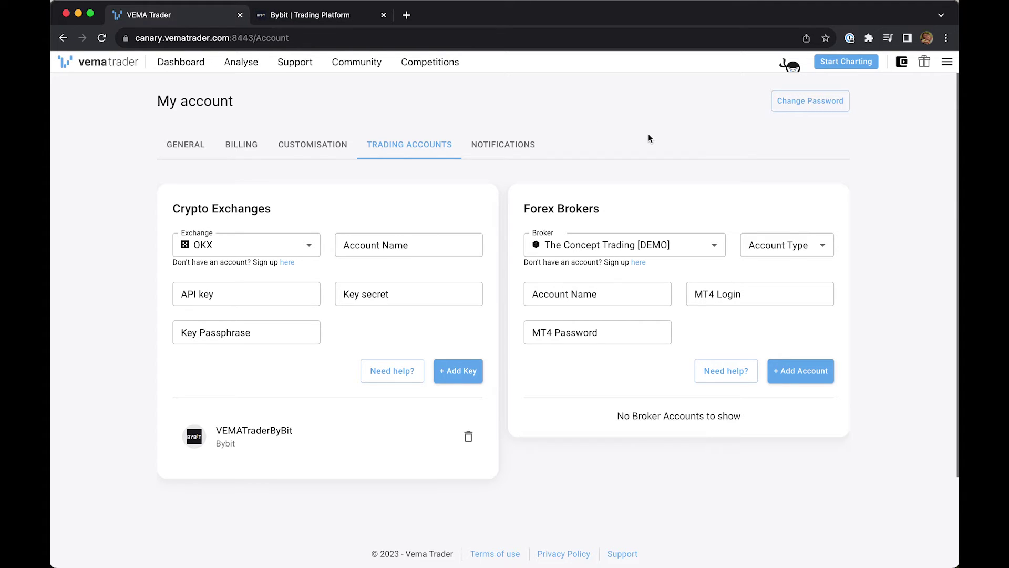
Confirm 1,018.151 USDT available margin in the VEMATraderByBit wallet, then close the wallets.
{"action": "left_click", "coordinate": [901, 62]}
{"action": "left_click_drag", "start_coordinate": [738, 255], "coordinate": [894, 254]}
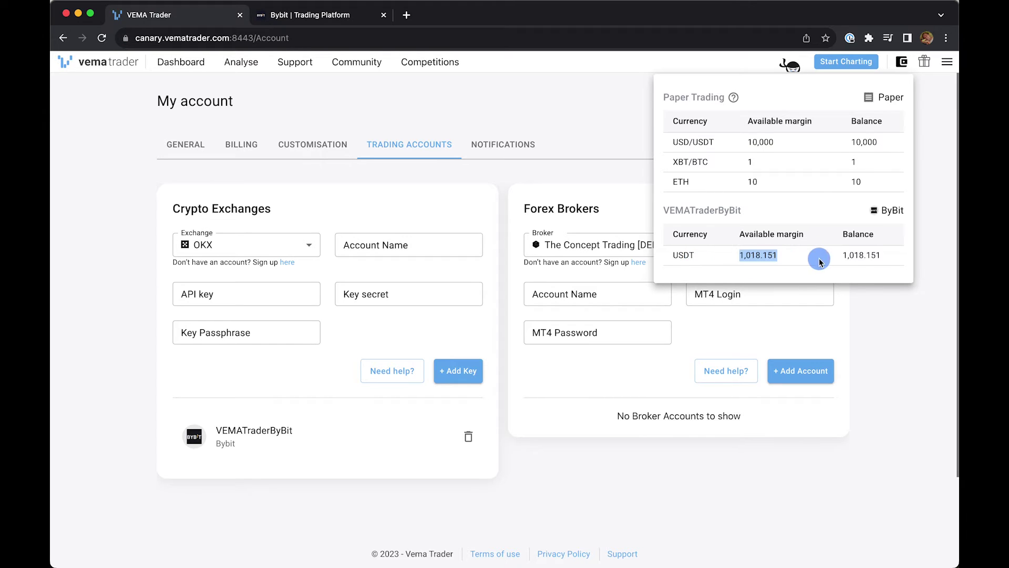
{"action": "left_click", "coordinate": [896, 300]}
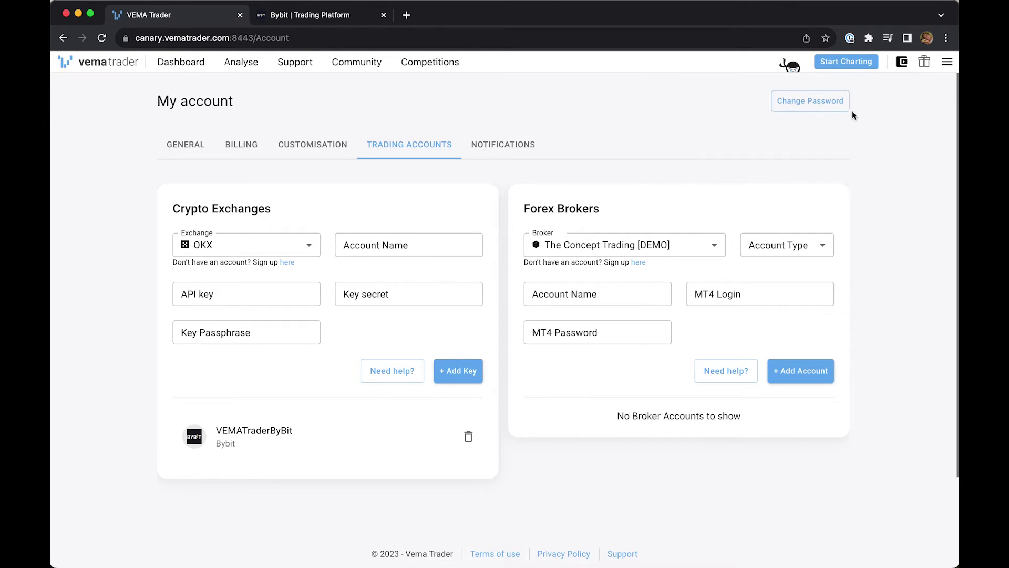
Create a new BTCUSDT trade plan with direction Long and show its risk management settings.
{"action": "left_click", "coordinate": [847, 62]}
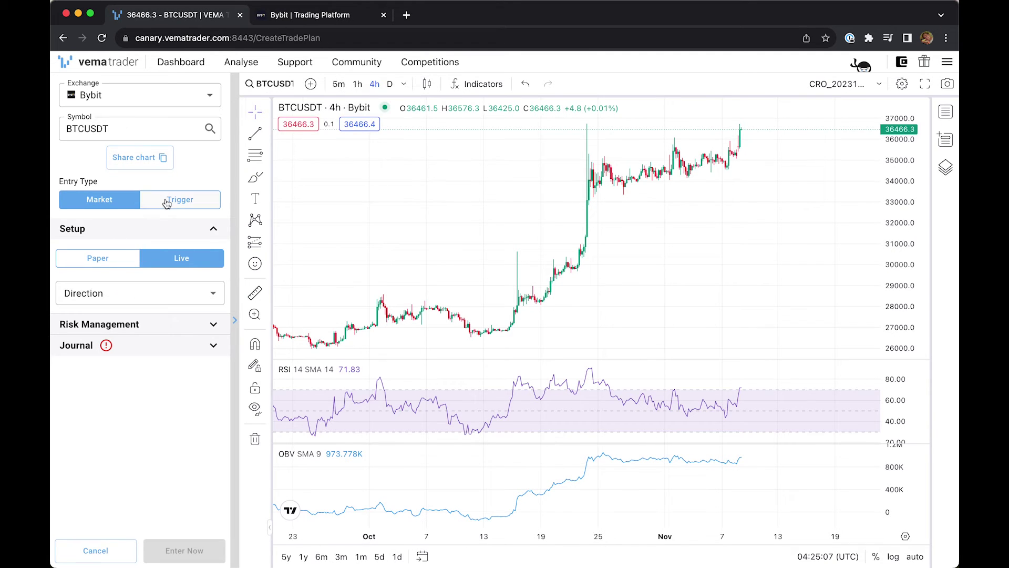
{"action": "left_click", "coordinate": [123, 292]}
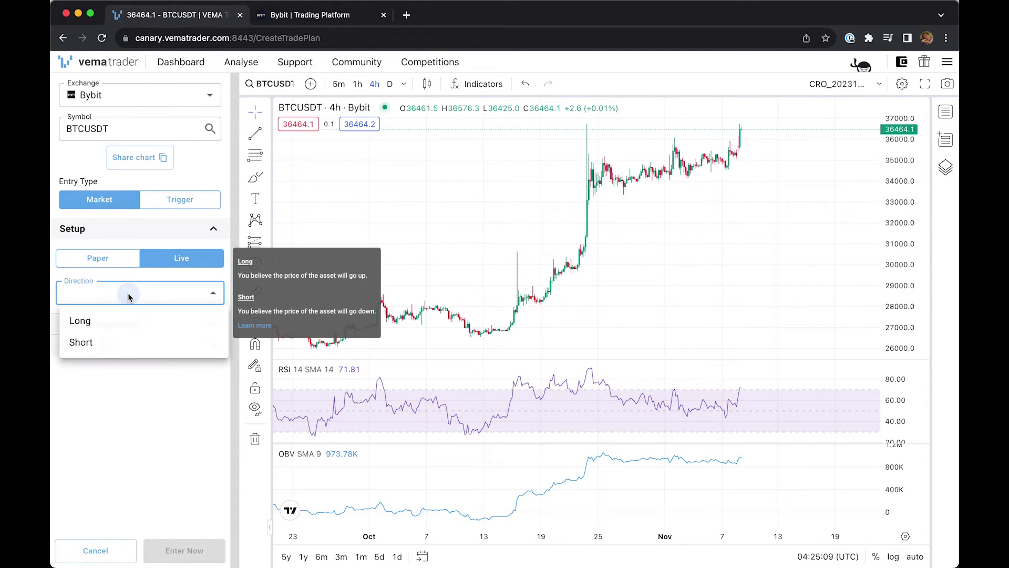
{"action": "left_click", "coordinate": [109, 328]}
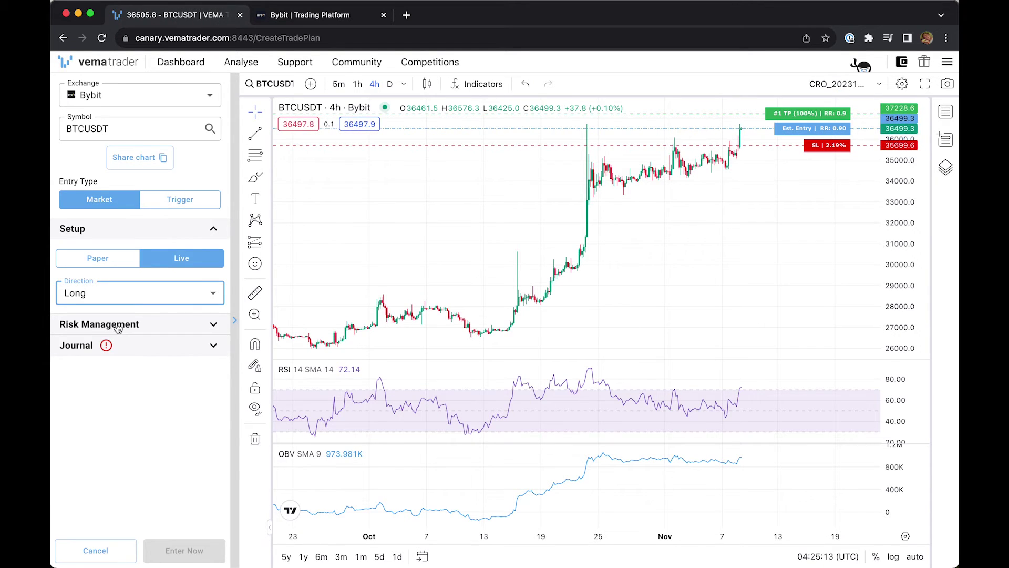
{"action": "left_click", "coordinate": [154, 328]}
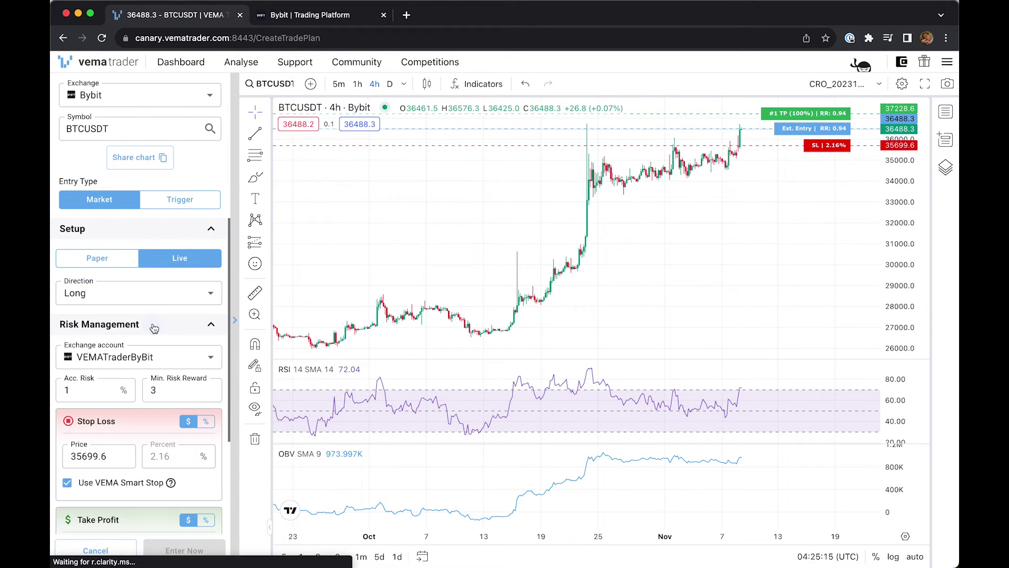
{"action": "mouse_move", "coordinate": [137, 357]}
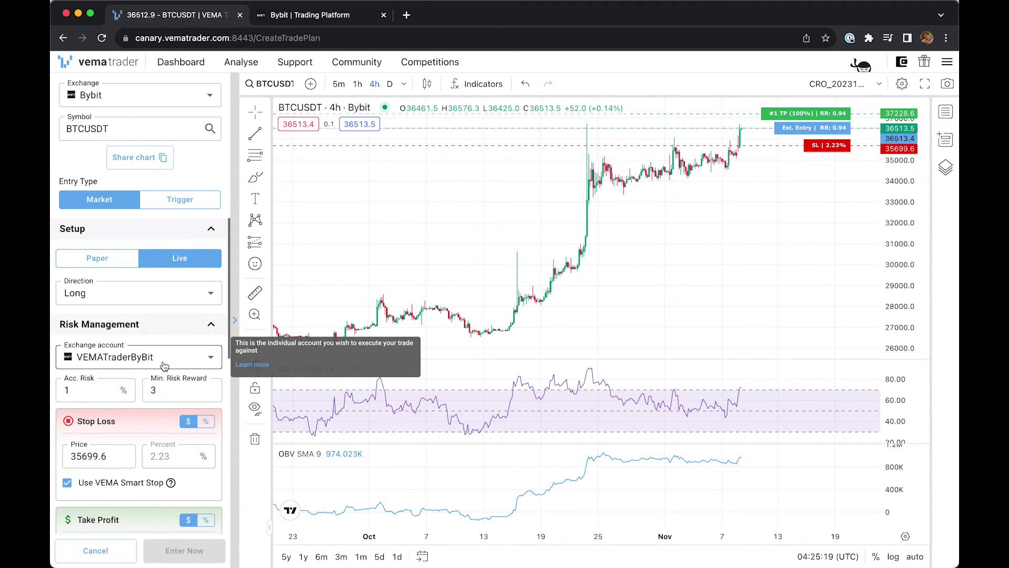
{"action": "scroll", "coordinate": [126, 305], "scroll_direction": "down", "scroll_amount": 10}
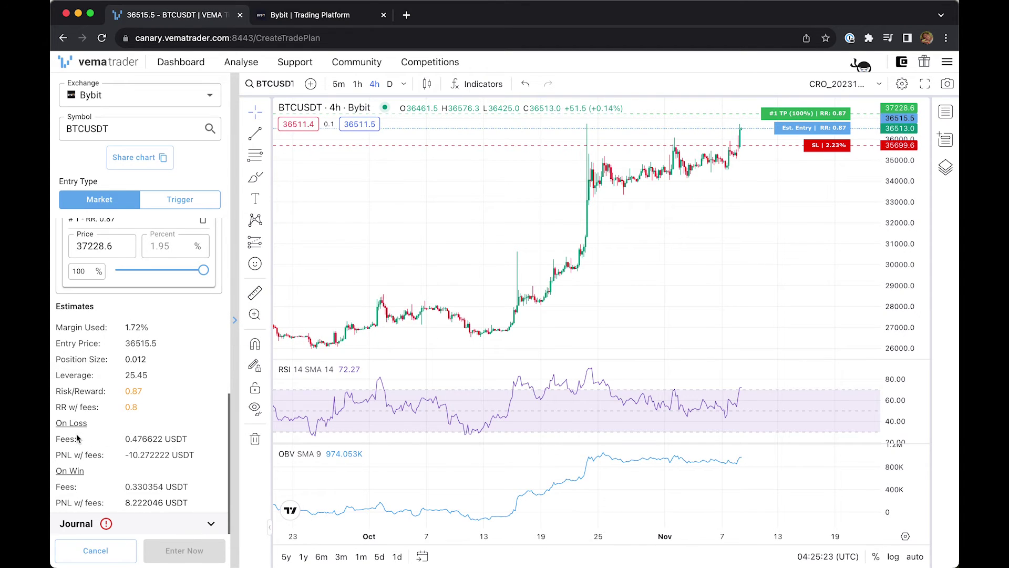
Drag the take profit up to 48,001 and the stop loss down to 34,720.9.
{"action": "left_click_drag", "start_coordinate": [76, 438], "coordinate": [198, 499]}
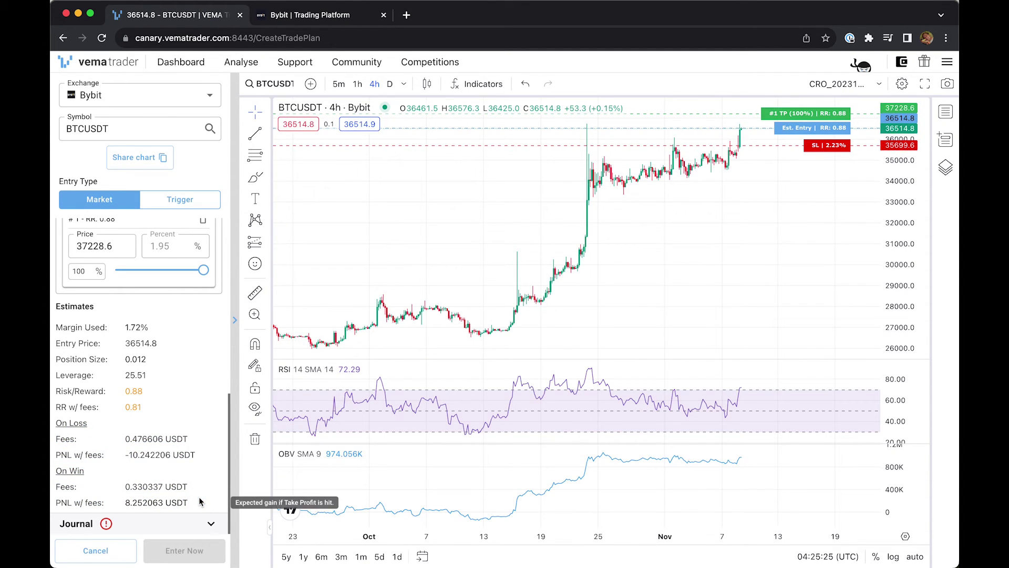
{"action": "left_click_drag", "start_coordinate": [895, 299], "coordinate": [888, 350]}
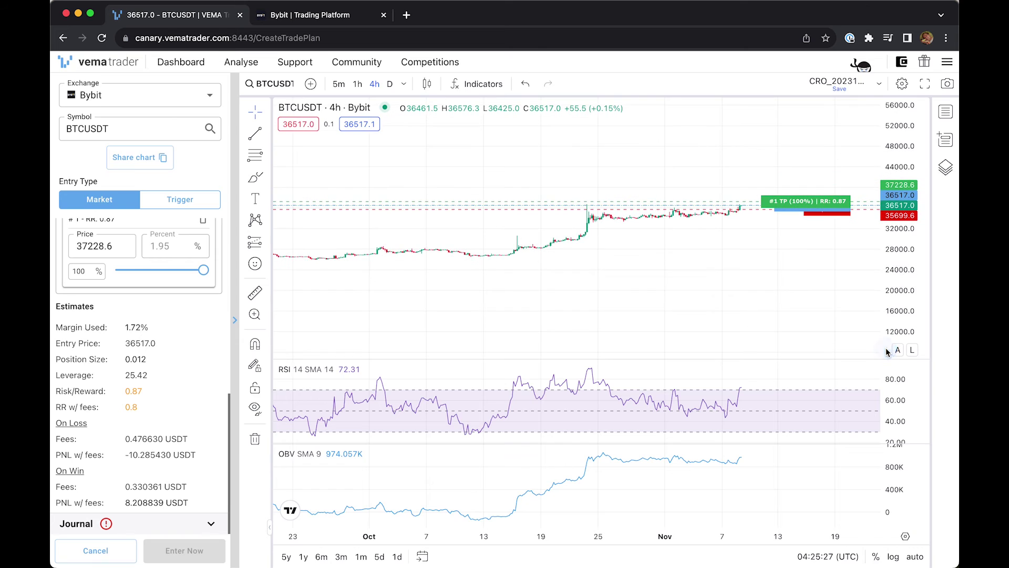
{"action": "left_click_drag", "start_coordinate": [792, 200], "coordinate": [792, 150]}
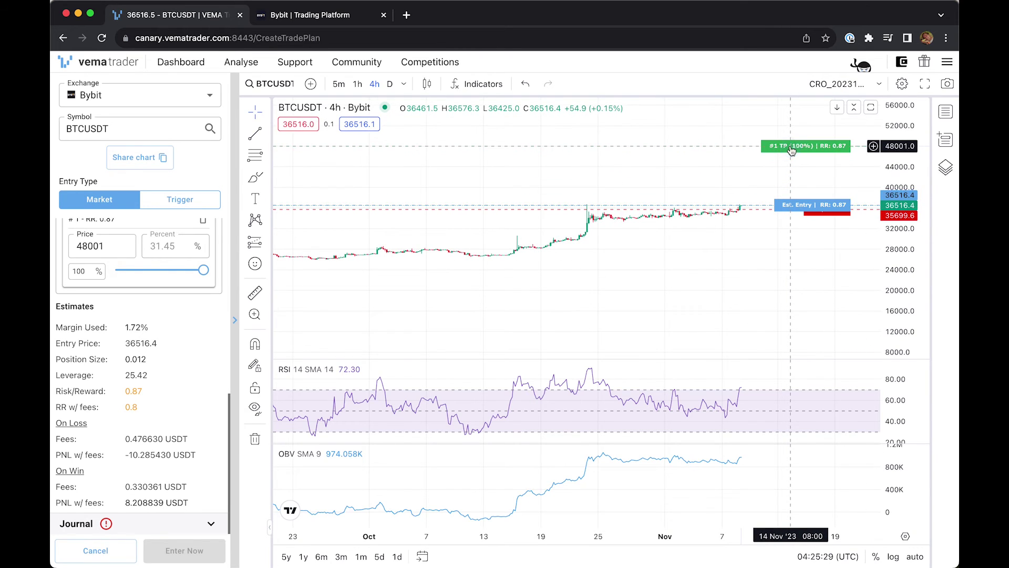
{"action": "left_click_drag", "start_coordinate": [896, 281], "coordinate": [896, 125]}
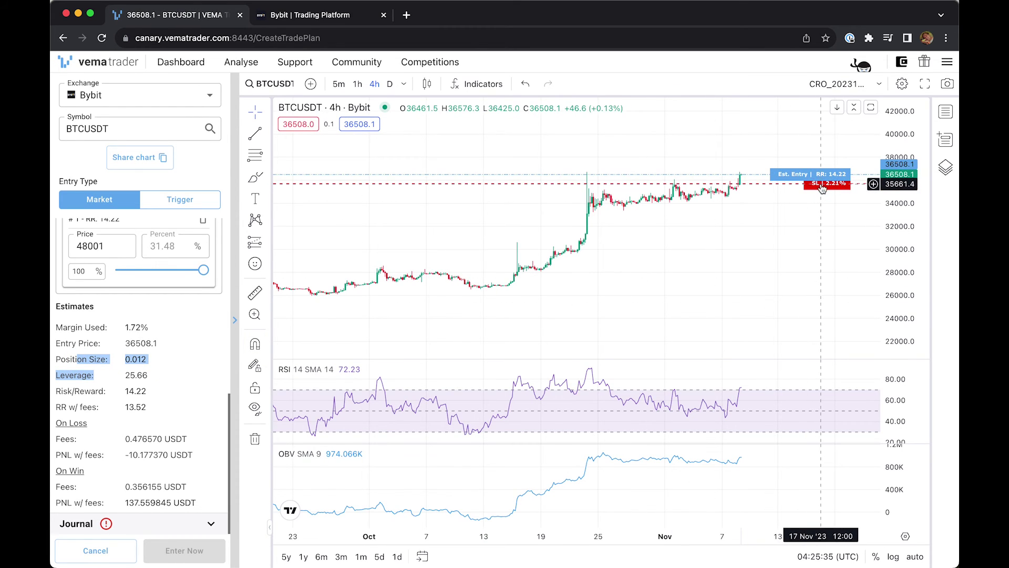
{"action": "left_click_drag", "start_coordinate": [822, 189], "coordinate": [821, 200]}
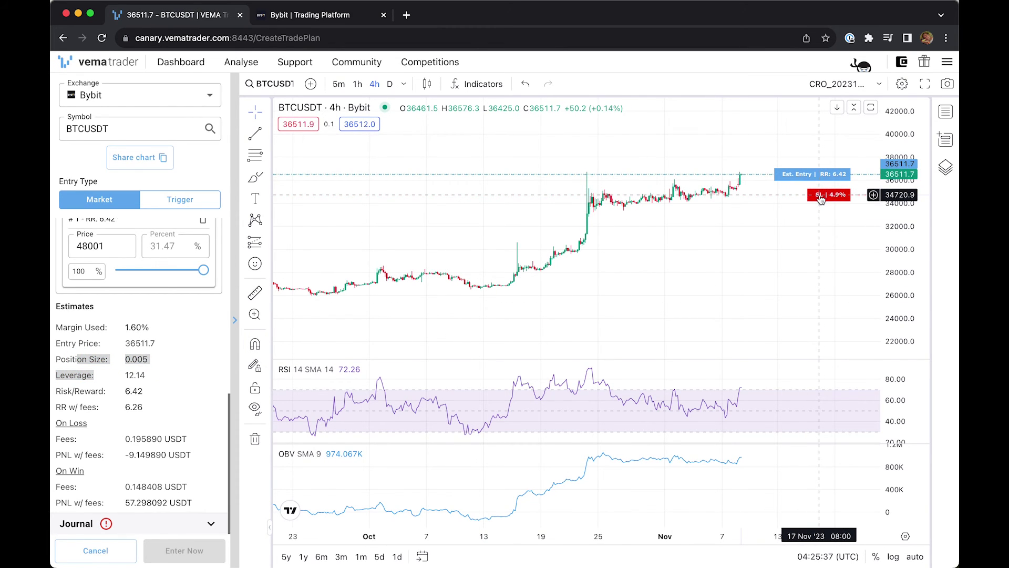